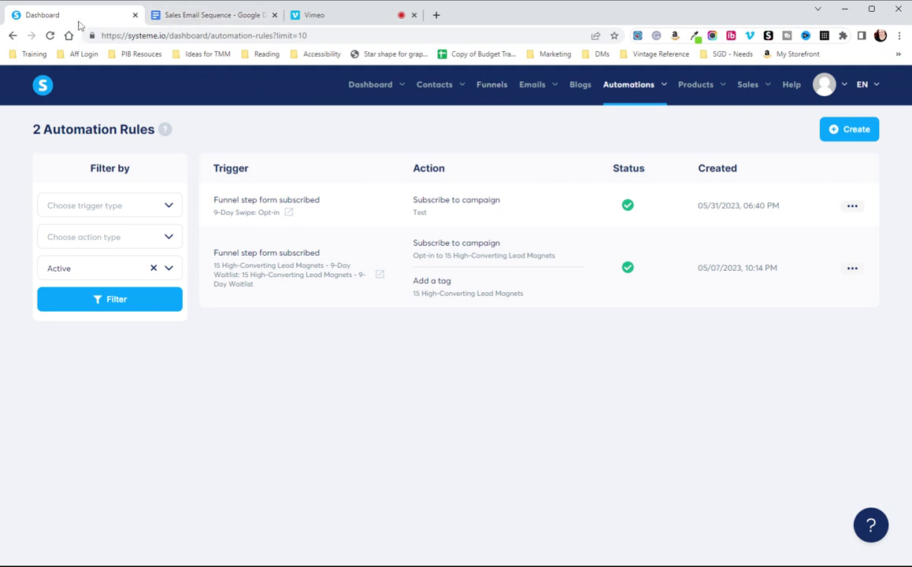
- Open the Test campaign from the list of email campaigns
mouse_move(539, 93)
left_click(534, 131)
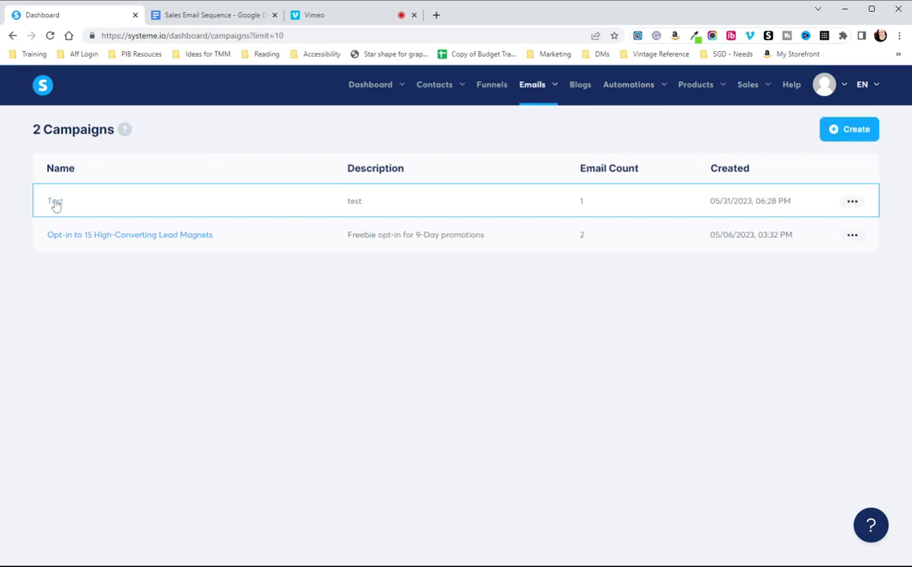
left_click(55, 203)
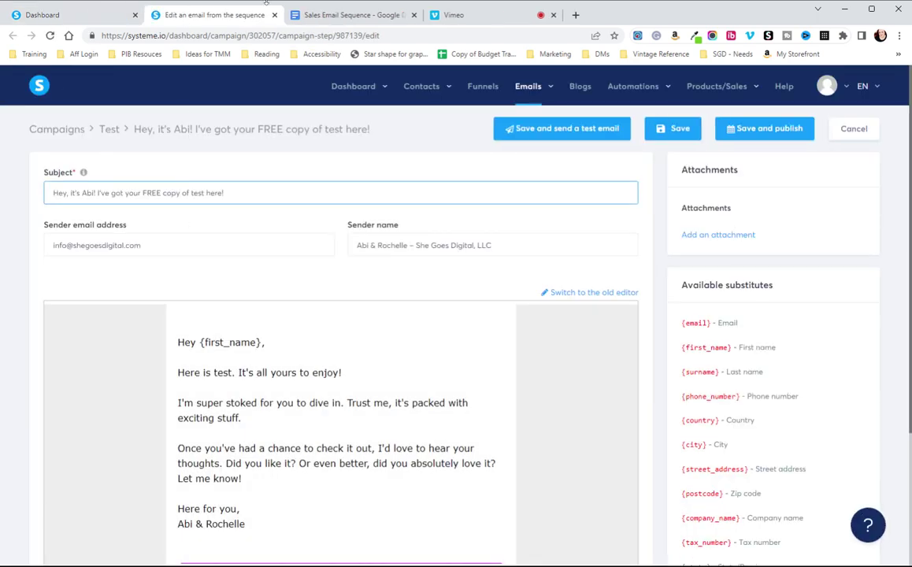
- Replace the email's subject with "Have you marked your calendar?! Something BIG is coming on [Date]!" from the Sales Email Sequence Google Doc and save
left_click(308, 15)
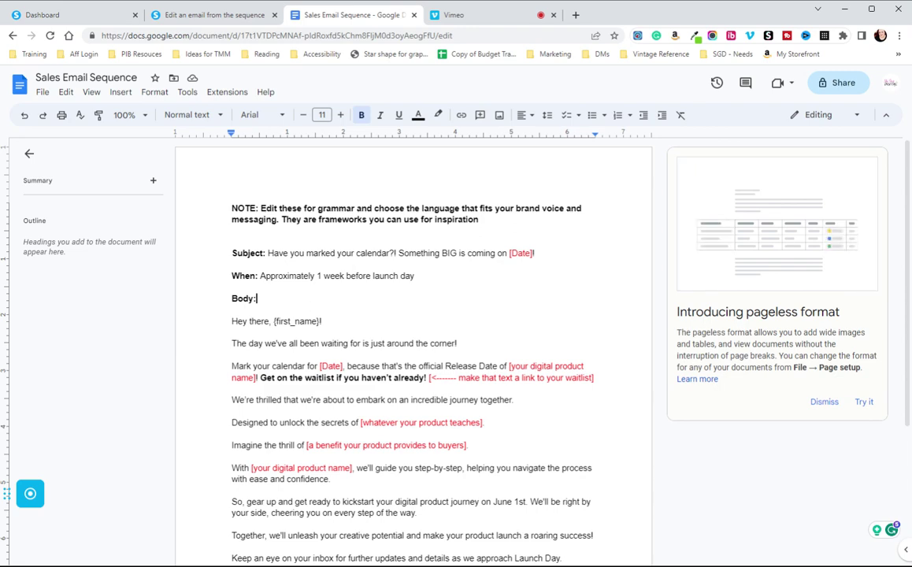
left_click_drag(535, 253, 268, 253)
key("ctrl+c")
left_click(209, 15)
key("ctrl+a")
key("ctrl+v")
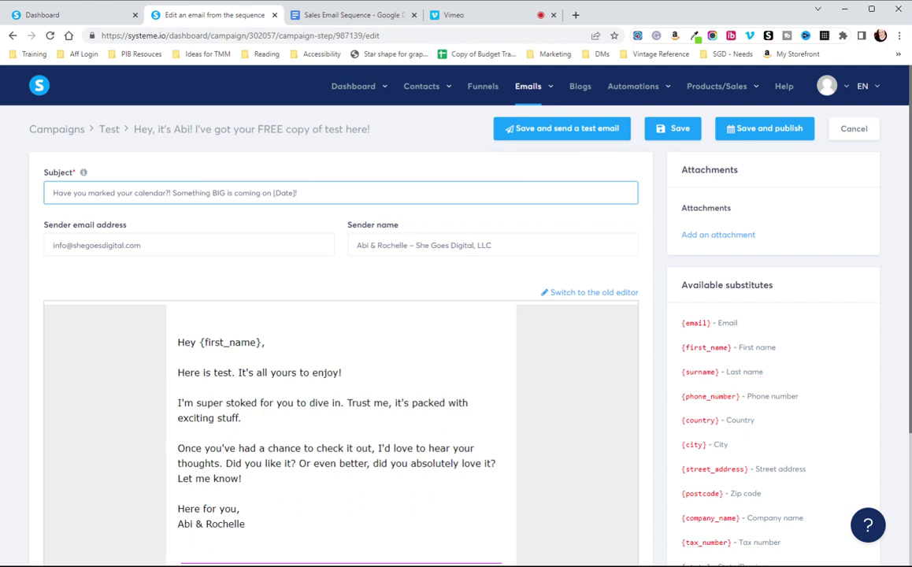
left_click(668, 128)
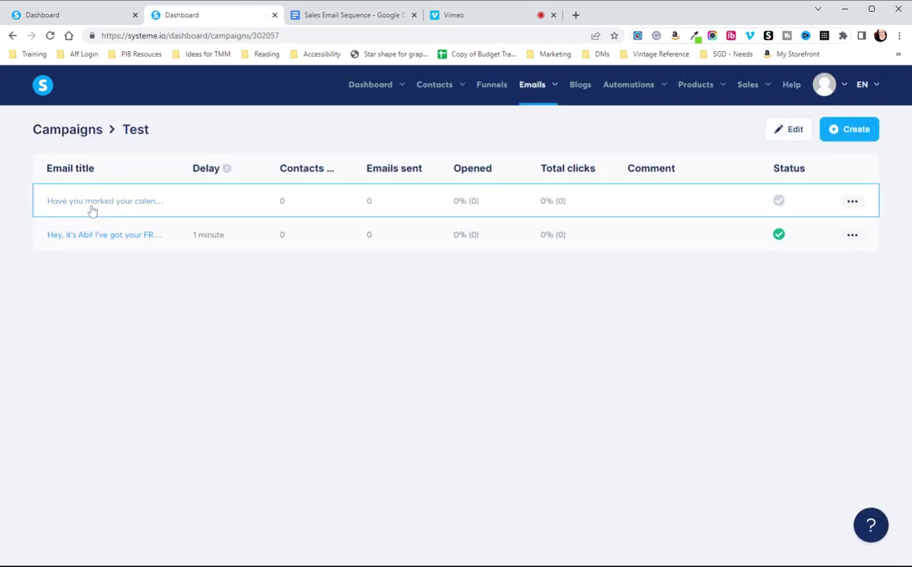
- Reopen the "Have you marked your calendar" email and copy its body, from greeting through PS, from the Sales Email Sequence Google Doc
left_click(104, 204)
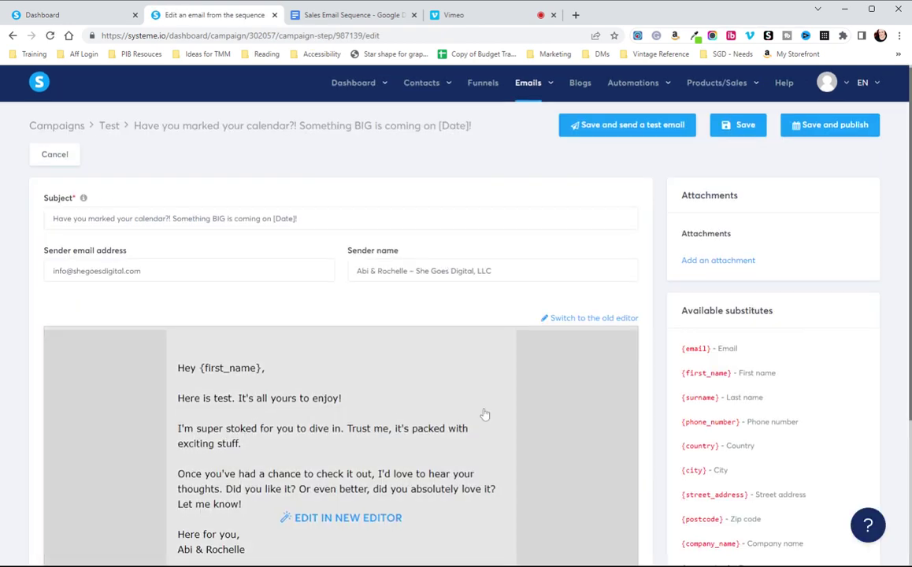
scroll(485, 418, "down", 2)
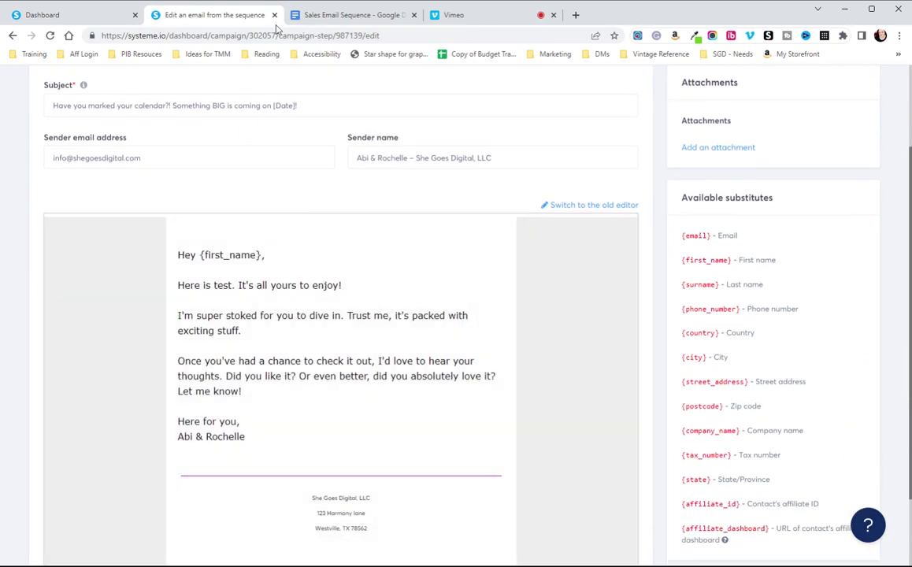
left_click(310, 15)
left_click(373, 344)
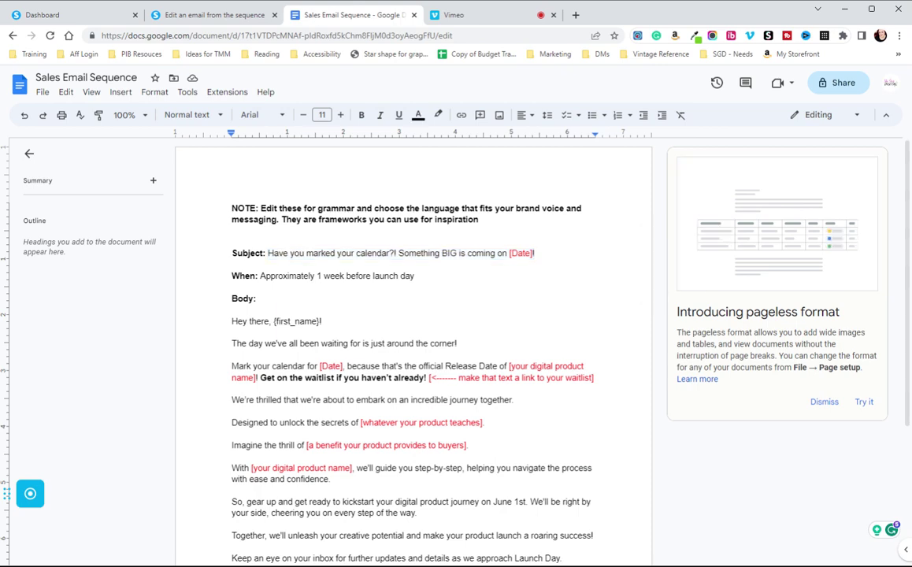
left_click_drag(230, 316, 555, 482)
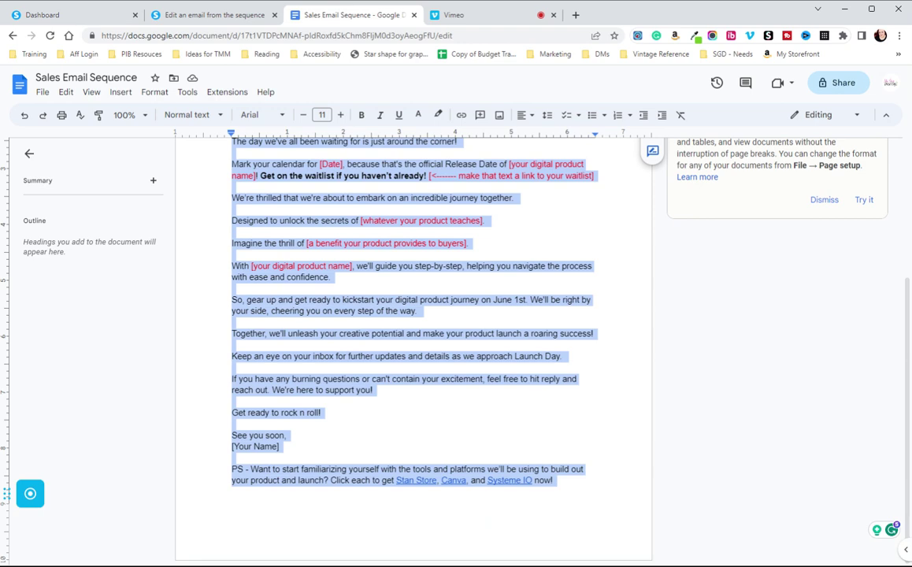
left_click(208, 15)
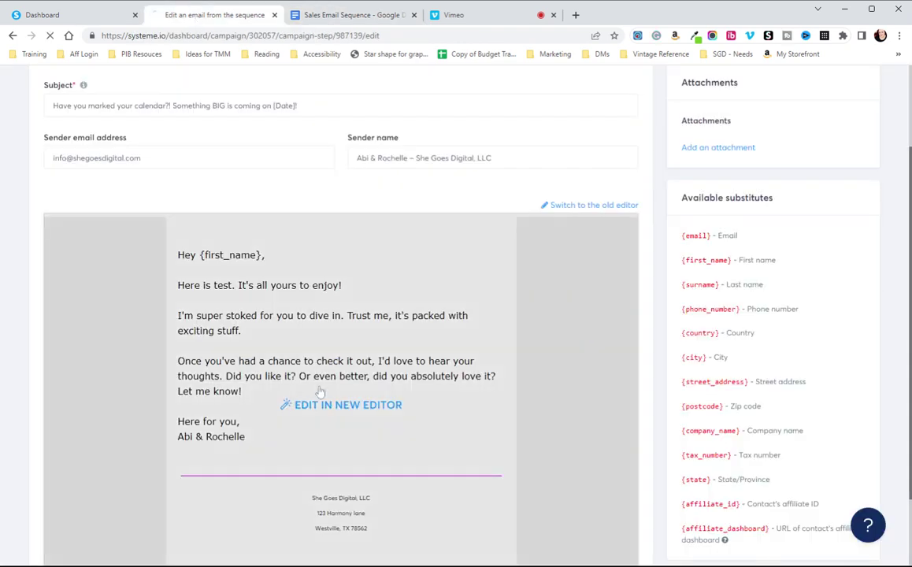
- Replace the email's existing body text with the copied launch announcement in the new email editor
left_click(297, 403)
left_click(488, 238)
left_click(458, 328)
key("ctrl+a")
key("ctrl+v")
scroll(551, 315, "down", 2)
scroll(552, 315, "down", 2)
scroll(551, 316, "up", 4)
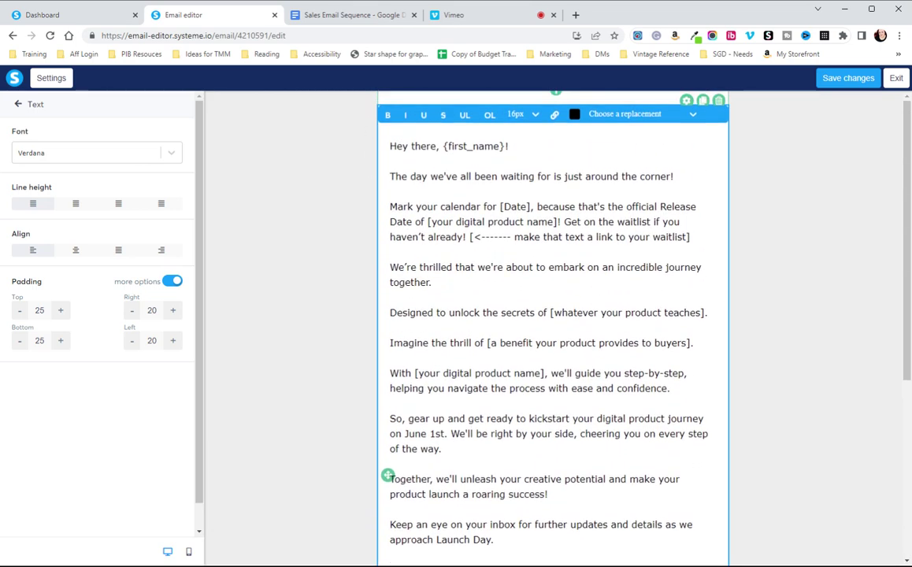
left_click_drag(390, 206, 498, 207)
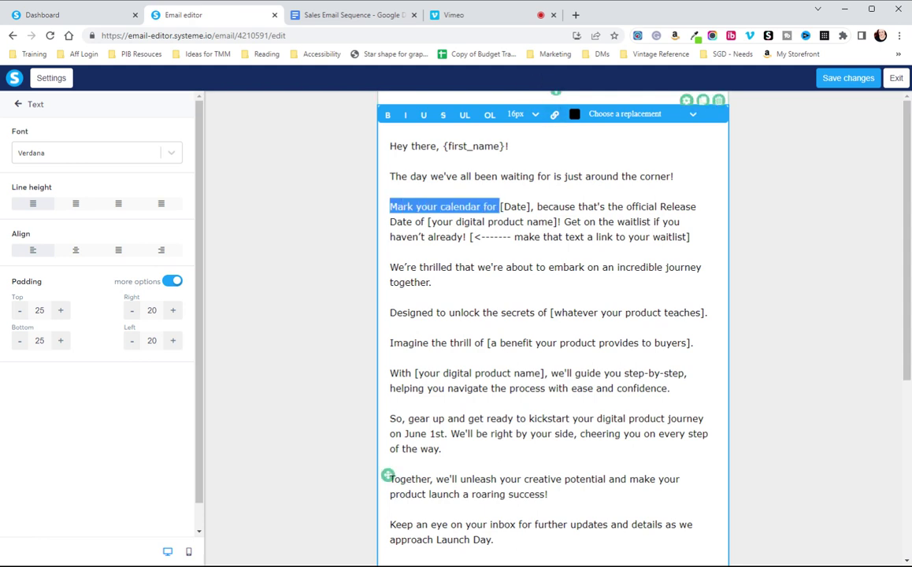
left_click(554, 116)
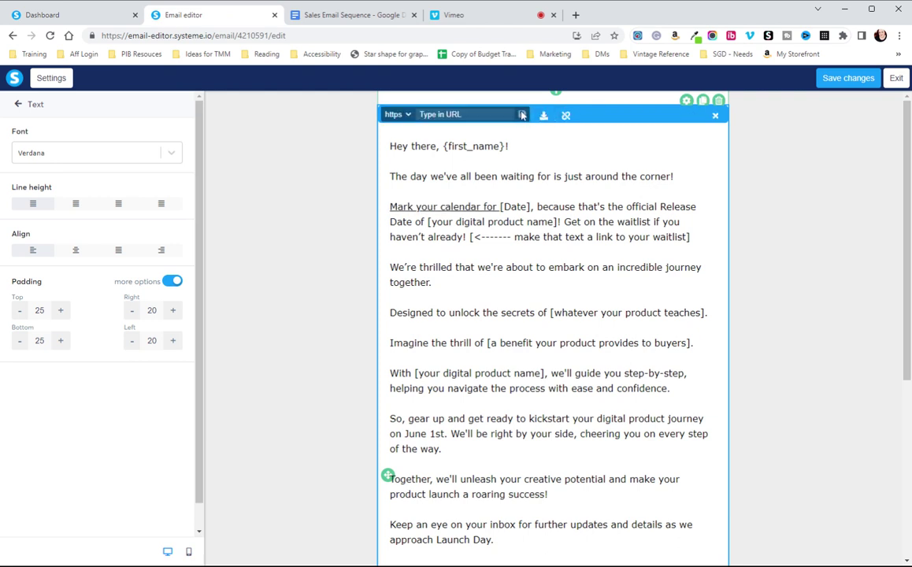
key("Escape")
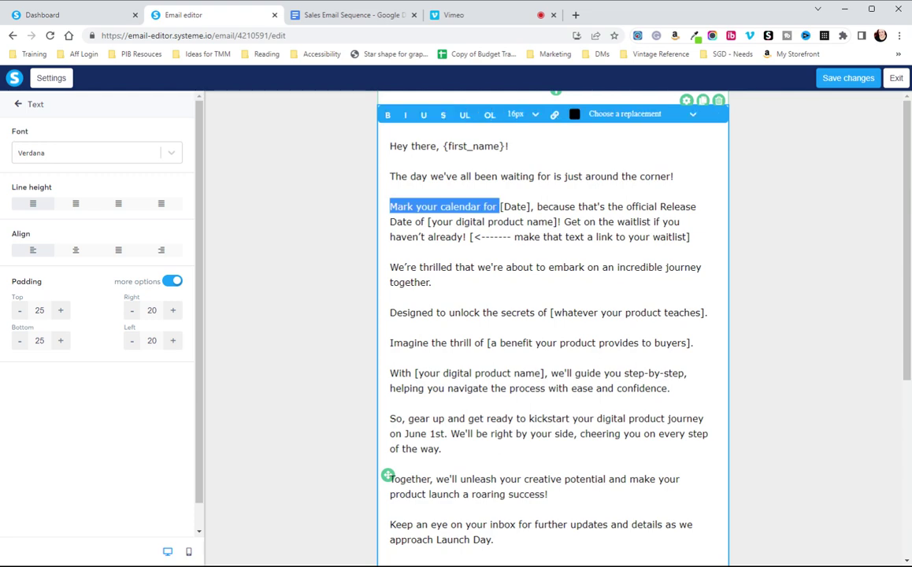
- Review the pasted email body down to the sign-off, PS and company address footer
left_click(390, 328)
scroll(553, 315, "down", 4)
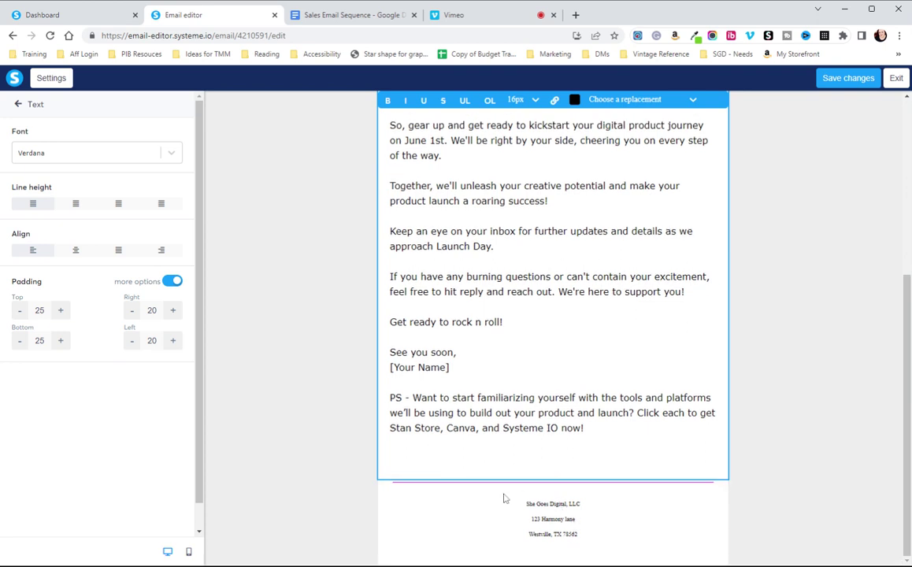
left_click(505, 499)
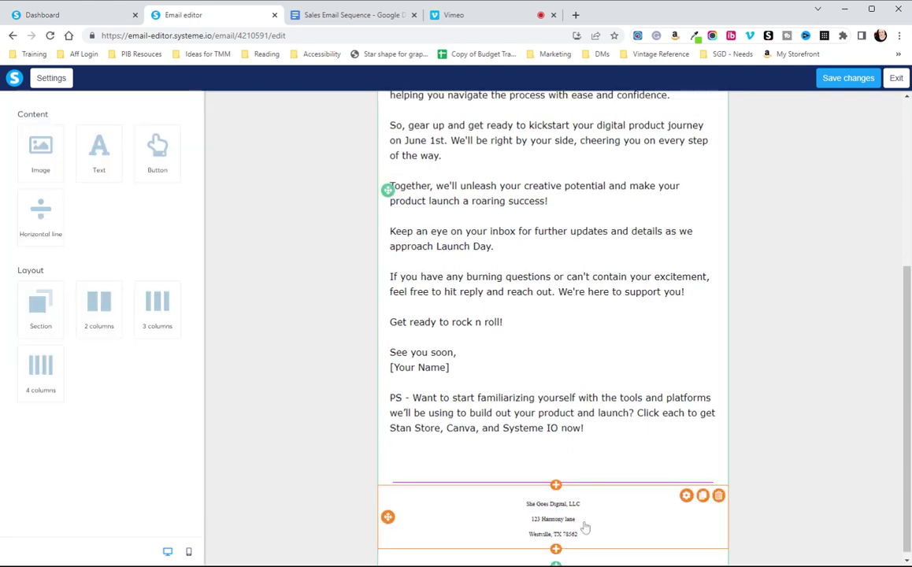
left_click(684, 435)
left_click(667, 506)
left_click(603, 320)
scroll(602, 319, "up", 3)
scroll(603, 320, "up", 1)
- Save the email body changes and exit the email editor
left_click(838, 83)
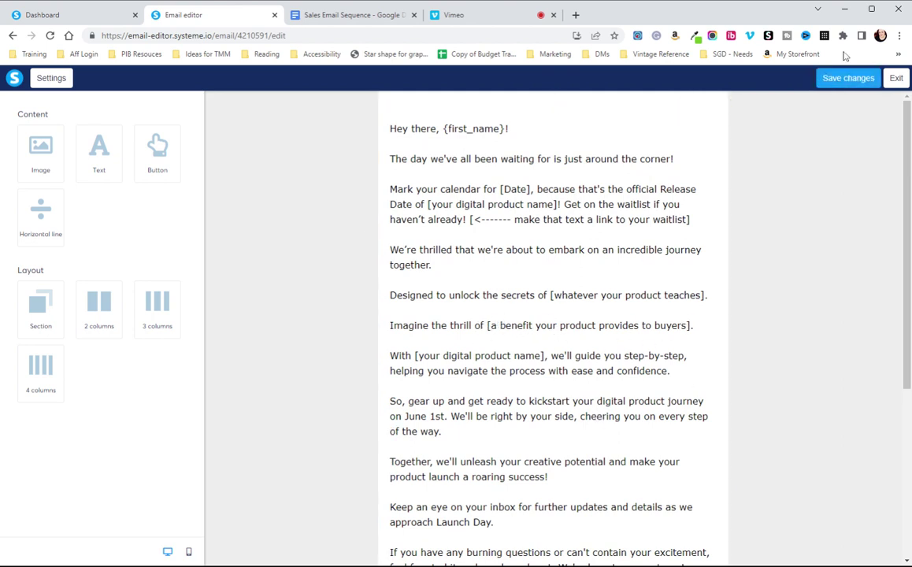
left_click(897, 78)
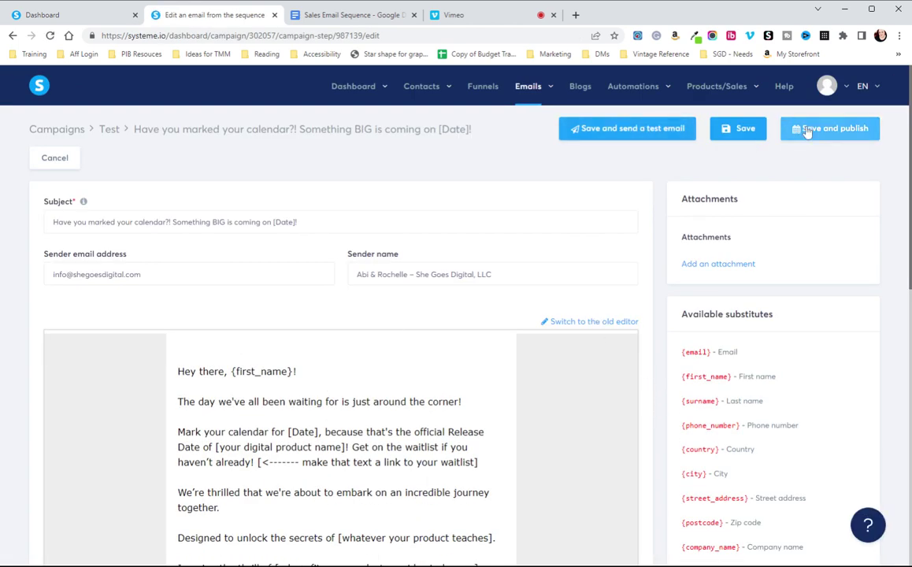
- Begin publishing the email with a delay of 1 day, sent after the campaign's FREE copy email
left_click(808, 129)
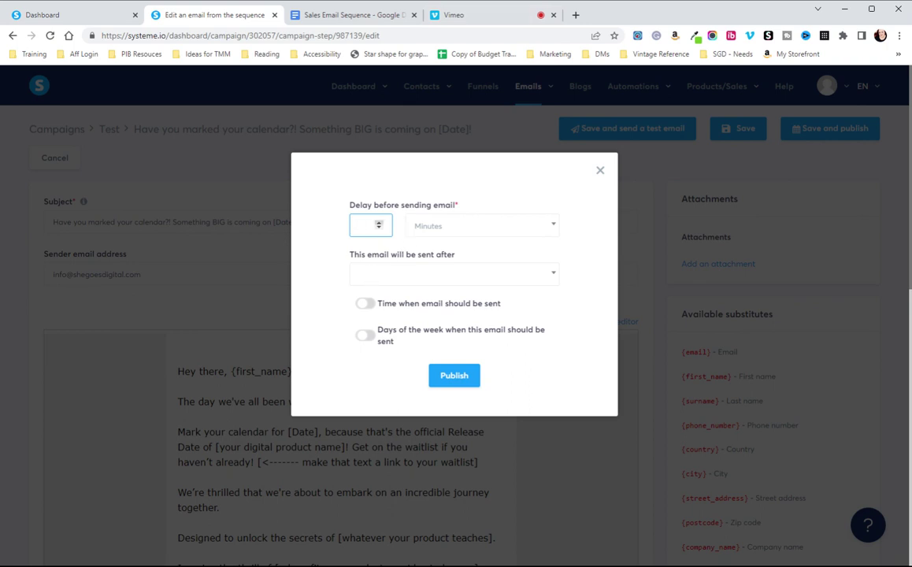
left_click(379, 223)
left_click(548, 228)
left_click(475, 290)
left_click(473, 272)
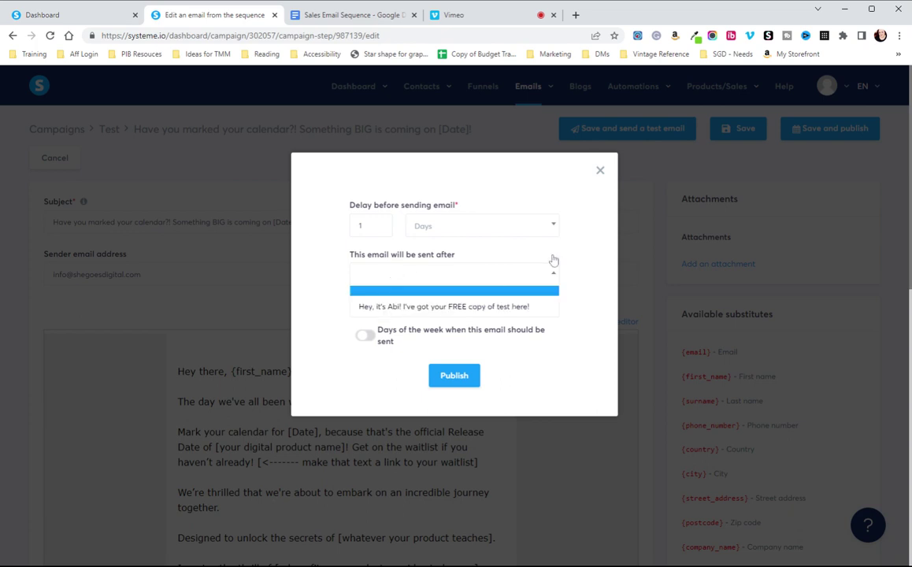
left_click(425, 308)
left_click(441, 276)
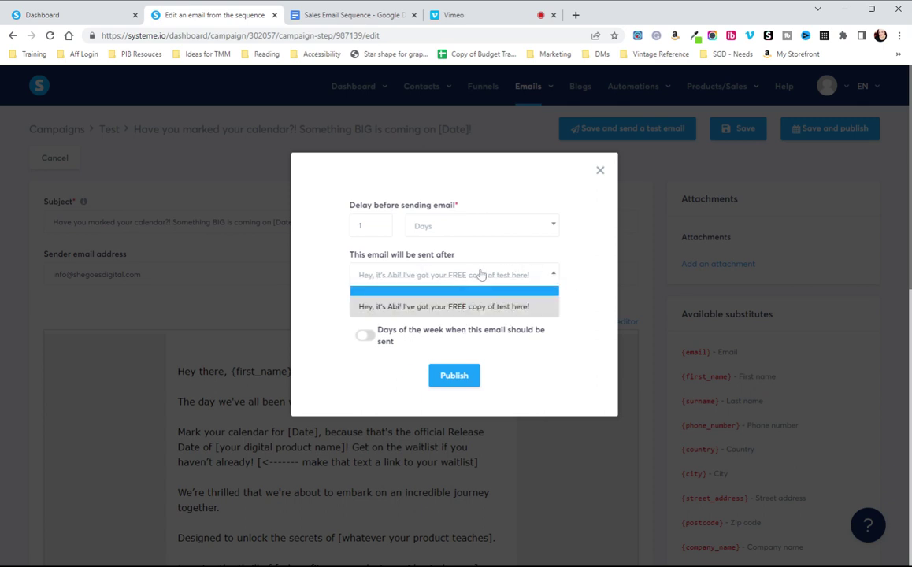
left_click(534, 260)
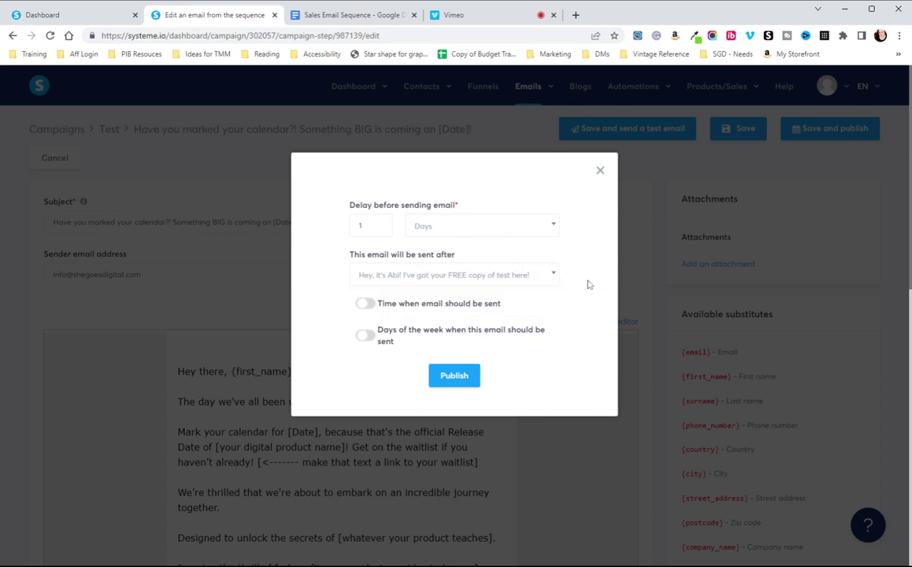
- Change the sending delay to 4 days and publish the email
left_click(461, 232)
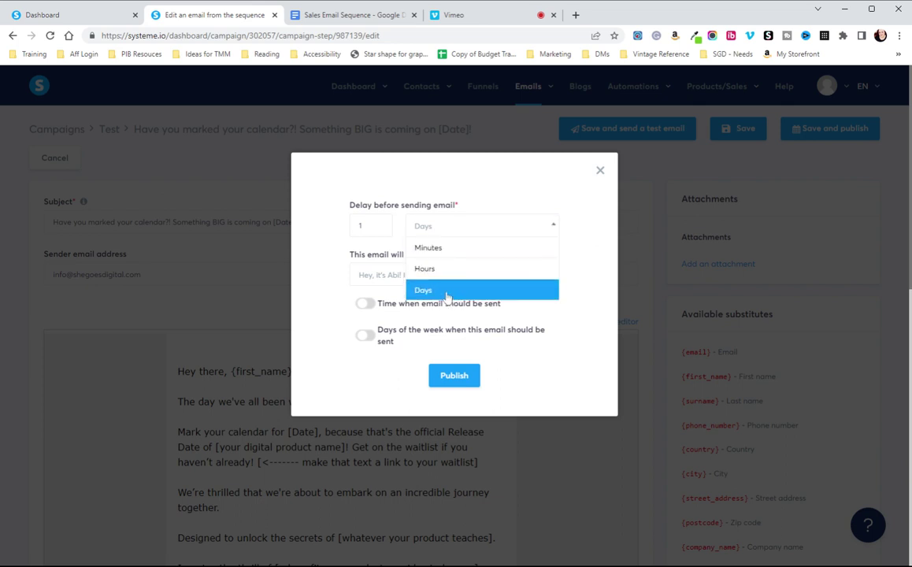
left_click(294, 251)
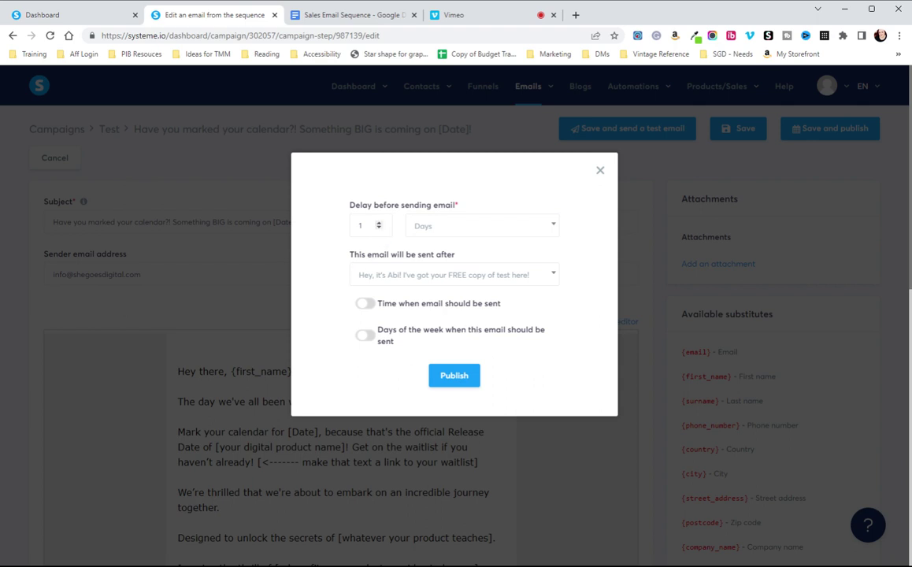
left_click(361, 225)
left_click(330, 248)
left_click(463, 378)
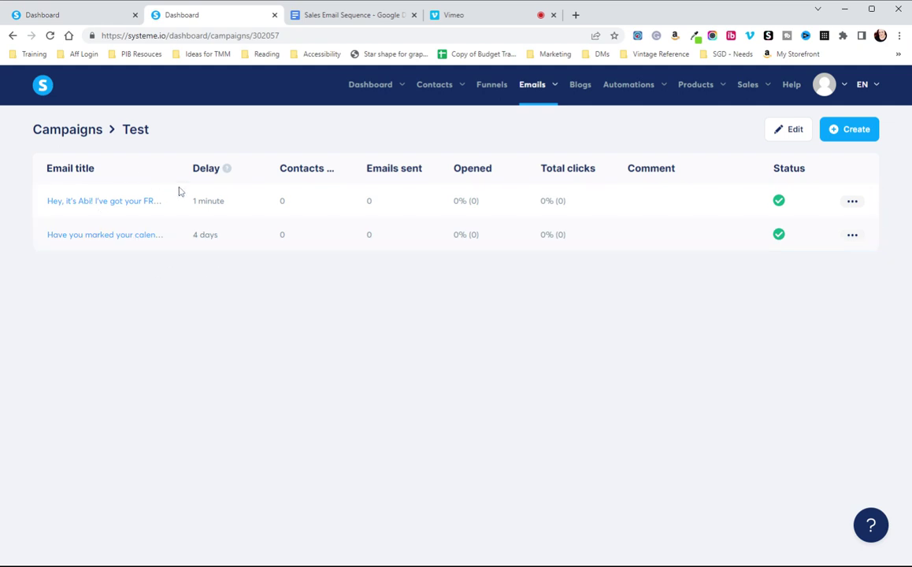
- Check the delays of both emails in the Test campaign
left_click_drag(182, 209, 236, 206)
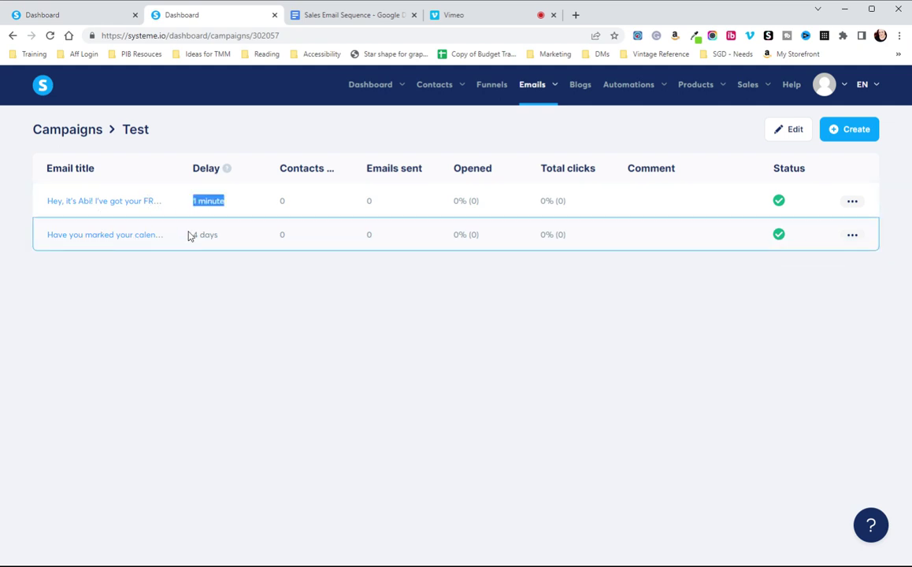
left_click_drag(189, 236, 238, 247)
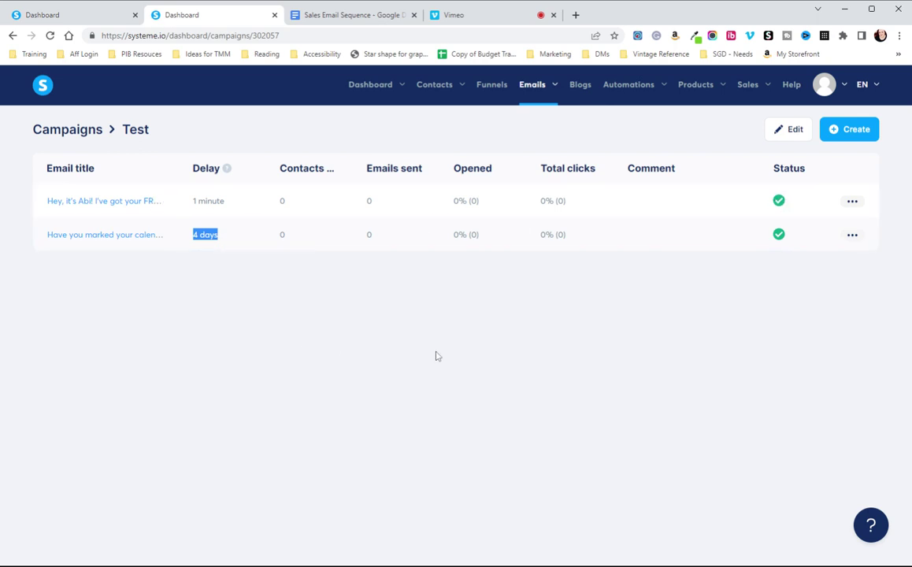
key("ctrl+a")
left_click(616, 364)
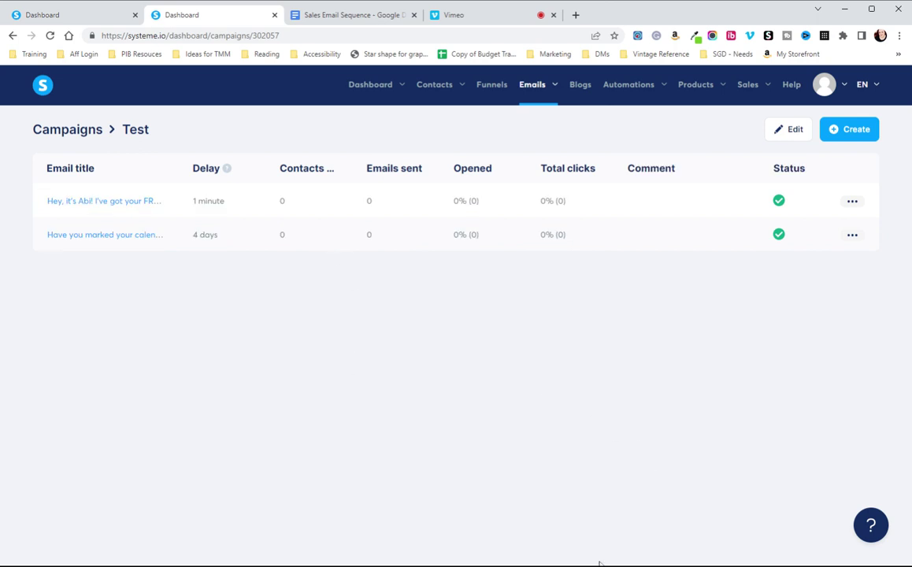